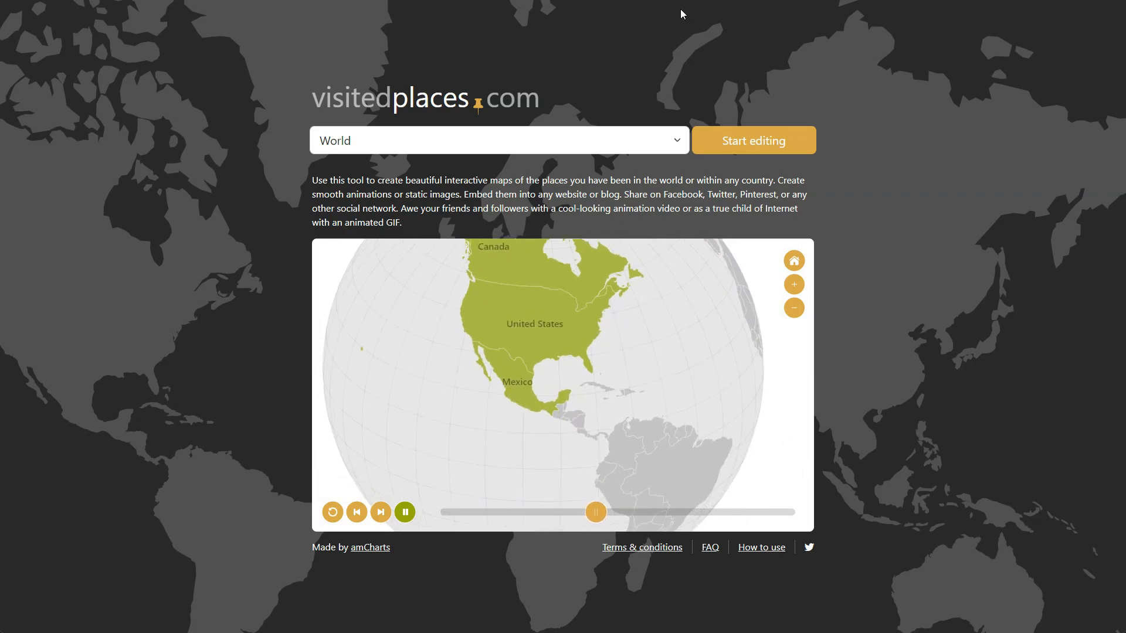
- Choose the World map from the available maps and start editing it
{"action": "left_click", "coordinate": [682, 144]}
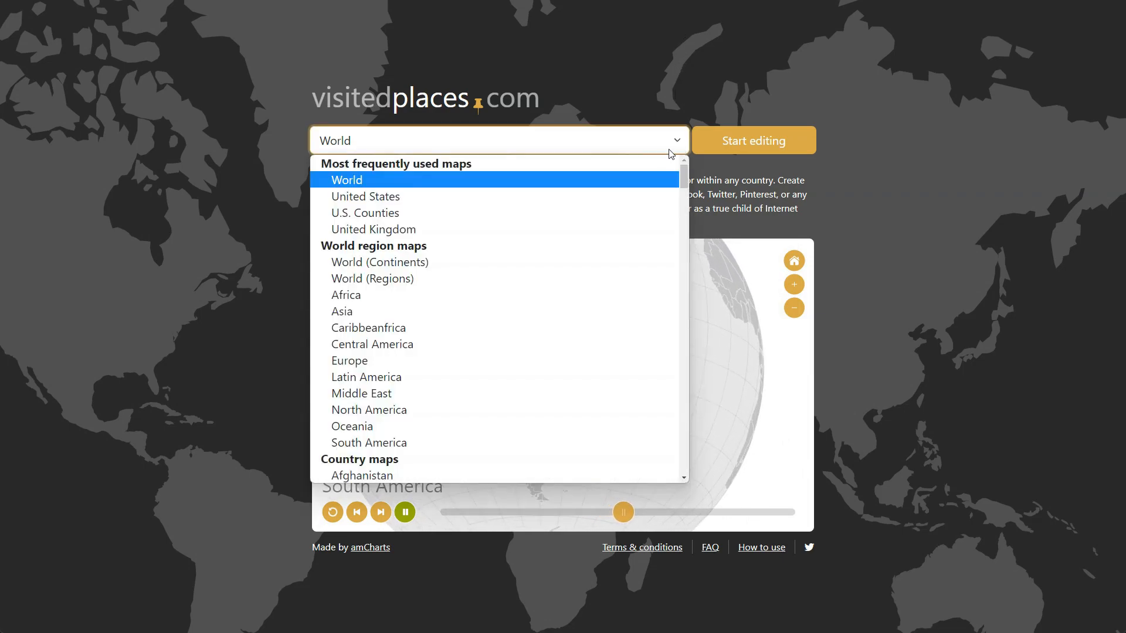
{"action": "scroll", "coordinate": [633, 191], "scroll_direction": "down", "scroll_amount": 20}
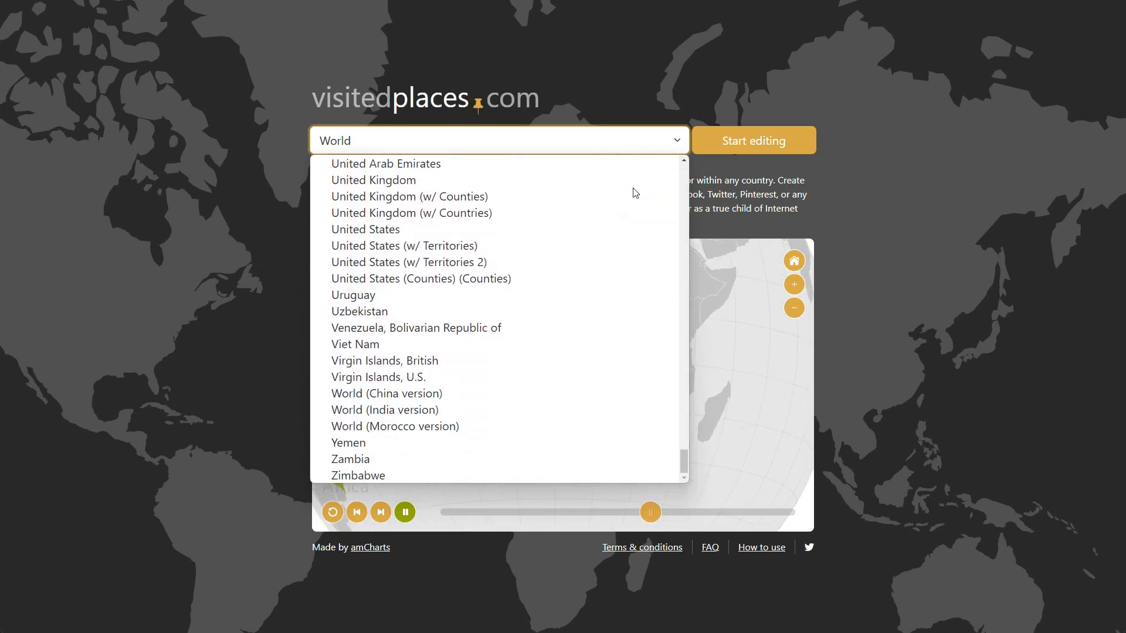
{"action": "scroll", "coordinate": [633, 200], "scroll_direction": "up", "scroll_amount": 20}
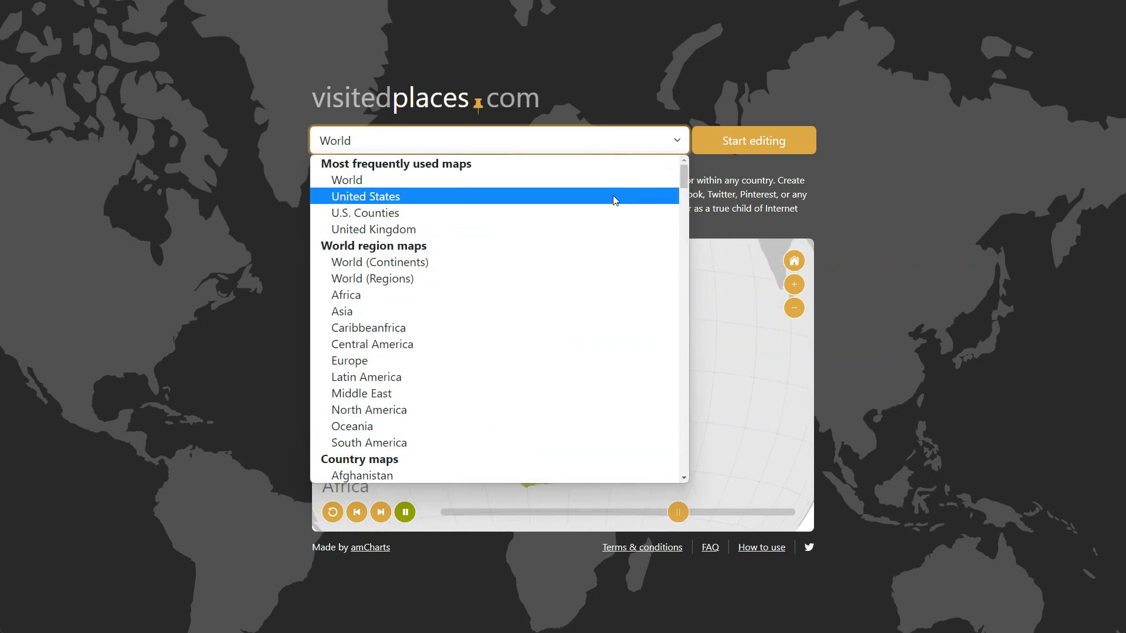
{"action": "left_click", "coordinate": [617, 180]}
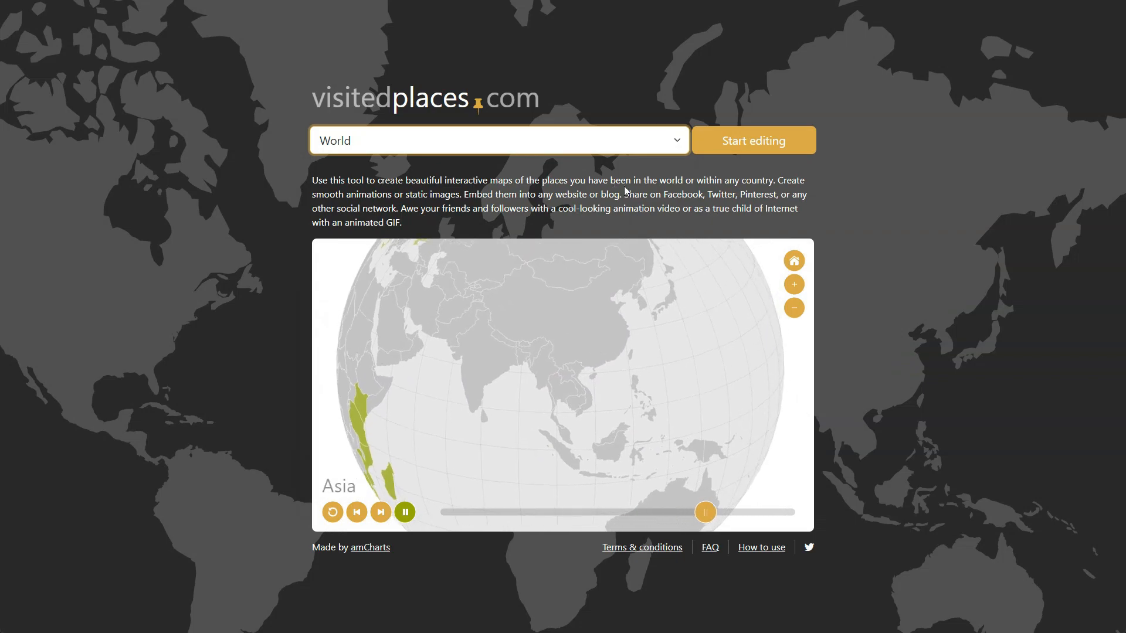
{"action": "left_click", "coordinate": [744, 148]}
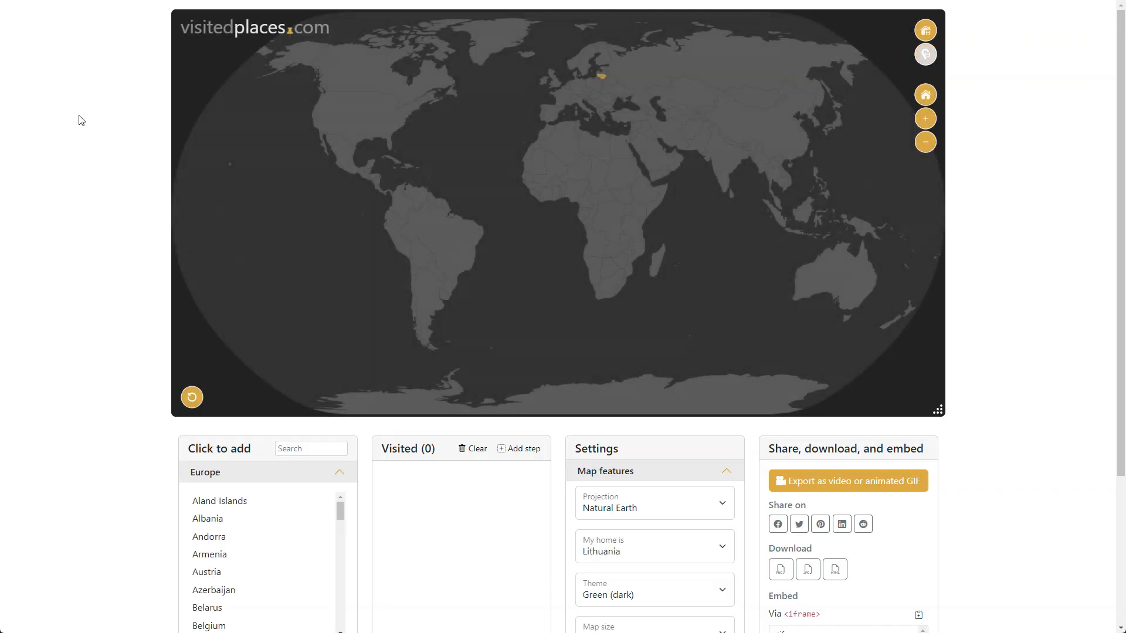
- Set the home country of the map to United Kingdom
{"action": "left_click", "coordinate": [683, 555]}
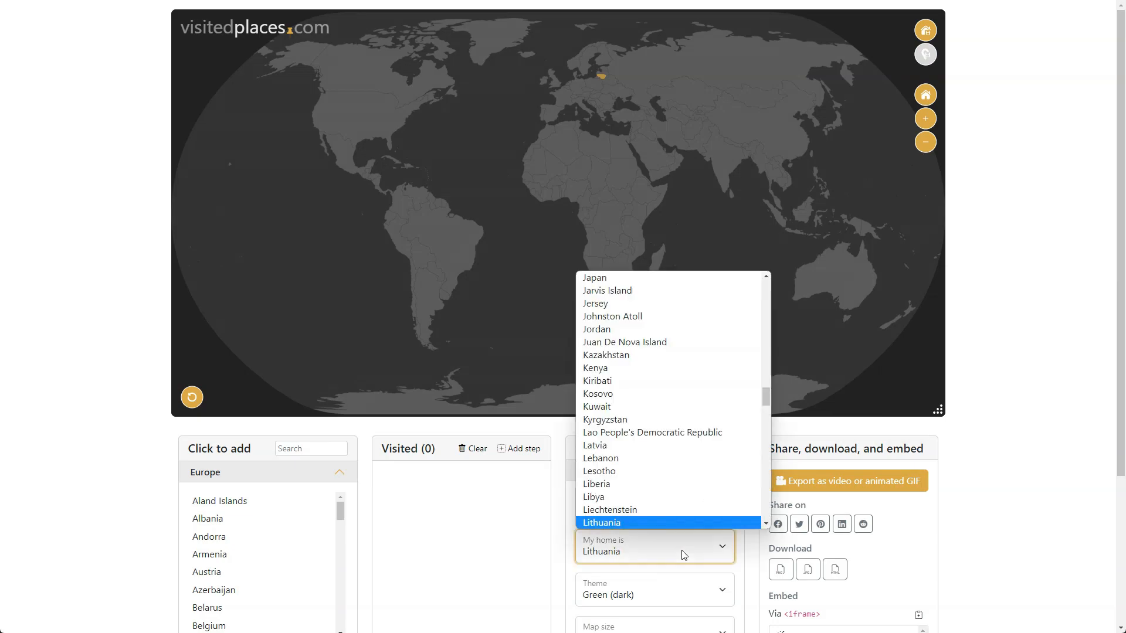
{"action": "scroll", "coordinate": [673, 482], "scroll_direction": "down", "scroll_amount": 15}
{"action": "scroll", "coordinate": [673, 482], "scroll_direction": "down", "scroll_amount": 10}
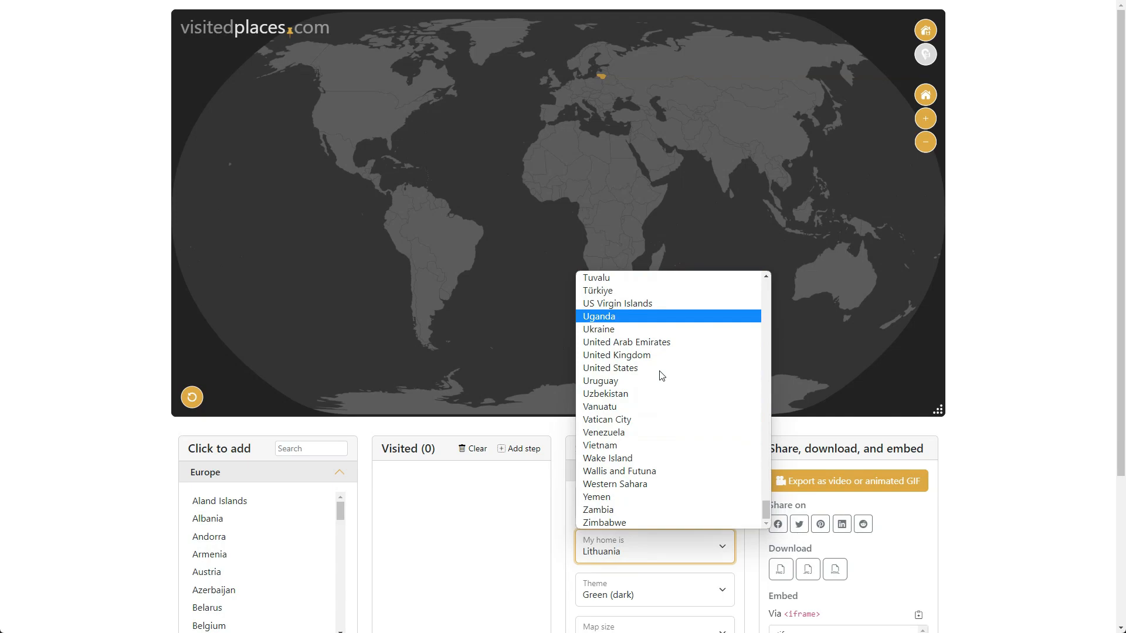
{"action": "left_click", "coordinate": [643, 355]}
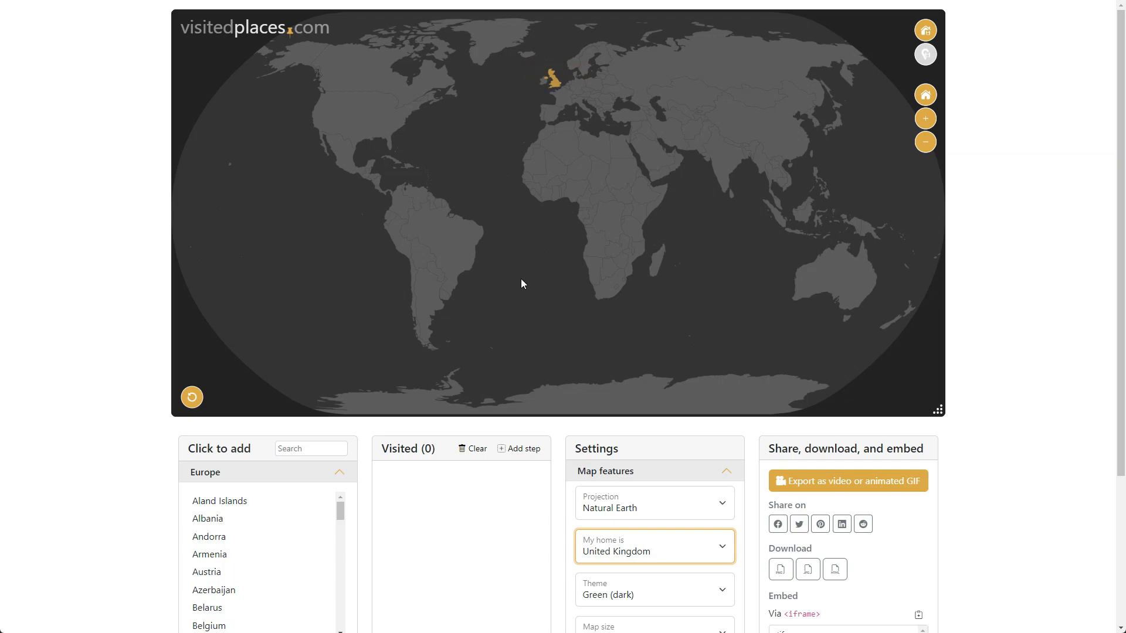
- Change the map projection to Orthographic (globe)
{"action": "left_click", "coordinate": [725, 514]}
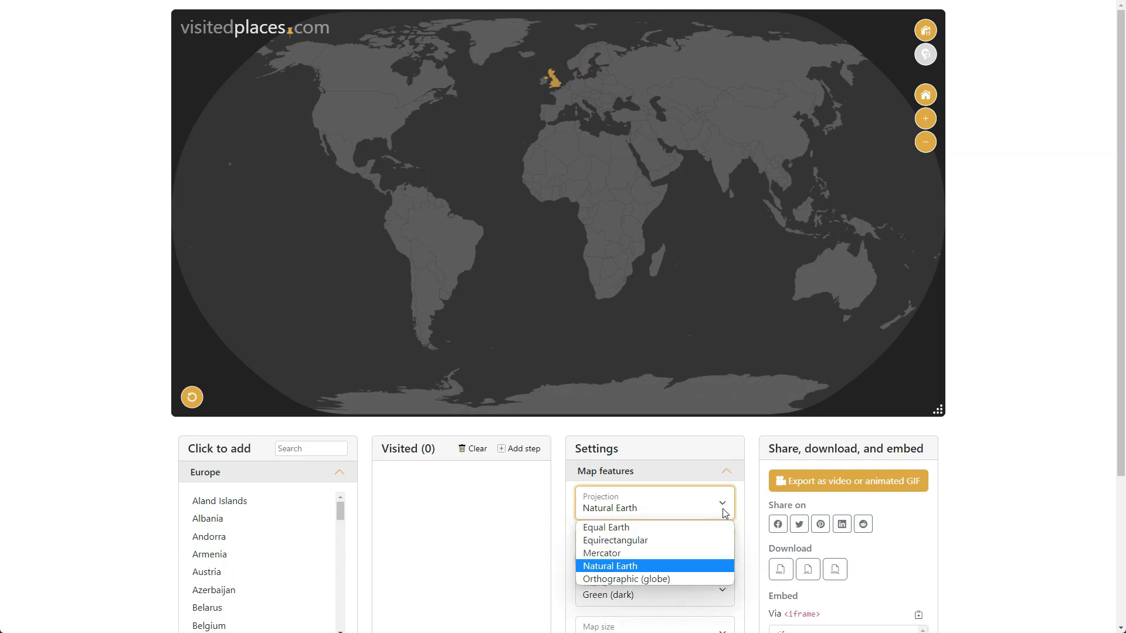
{"action": "left_click", "coordinate": [692, 579]}
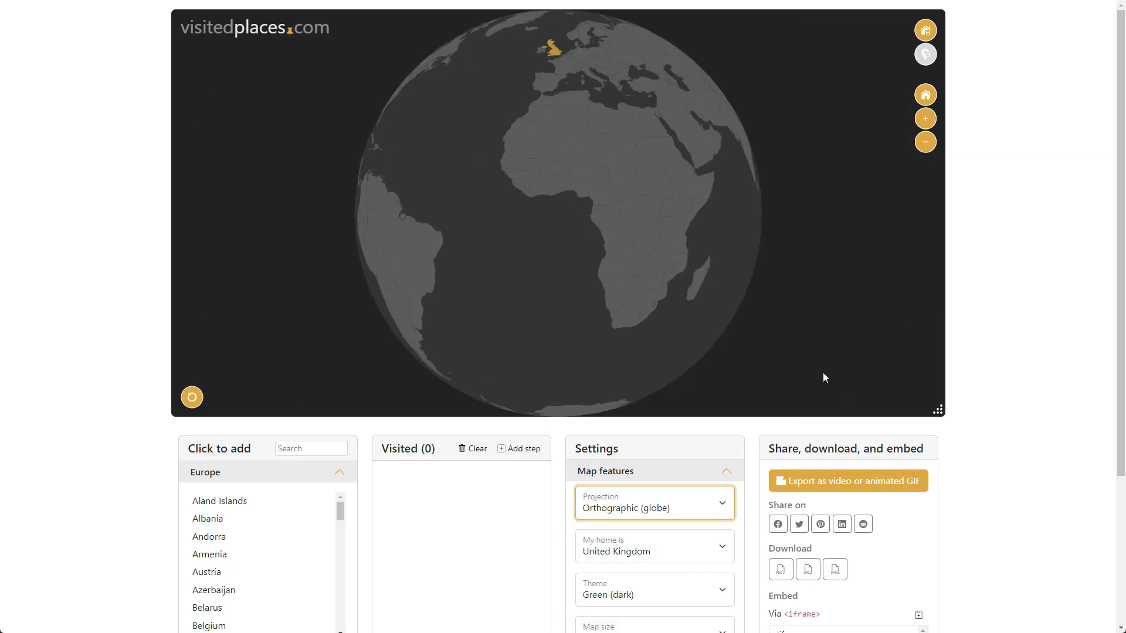
{"action": "left_click", "coordinate": [1010, 211]}
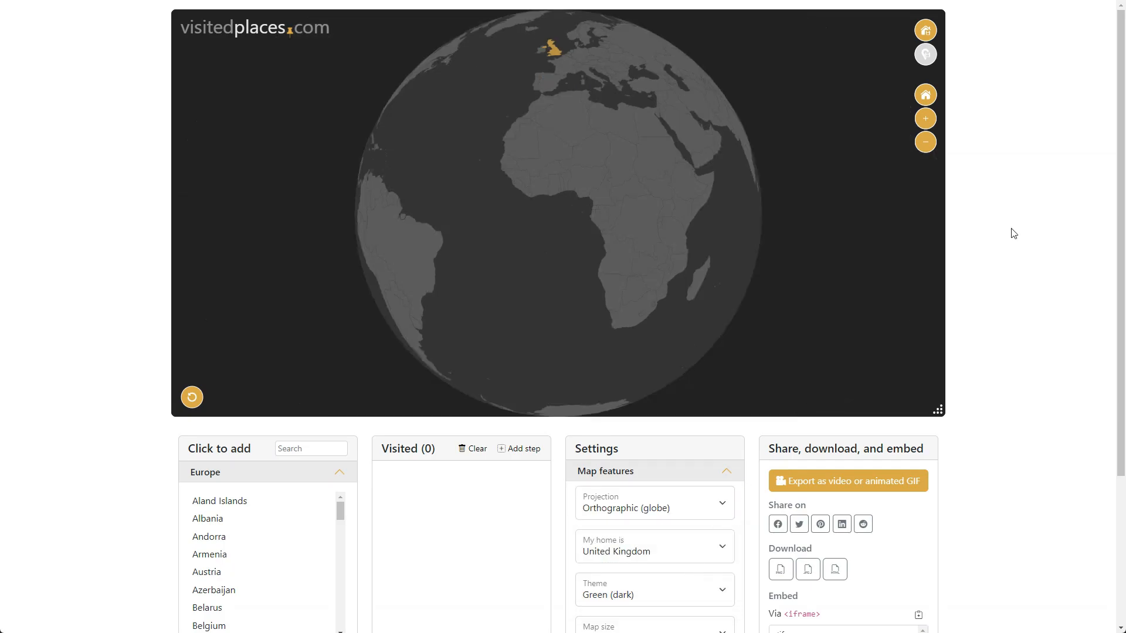
- Resize the map, settling on the YouTube (1280x720px) preset for social media images
{"action": "left_click_drag", "start_coordinate": [938, 408], "coordinate": [888, 401]}
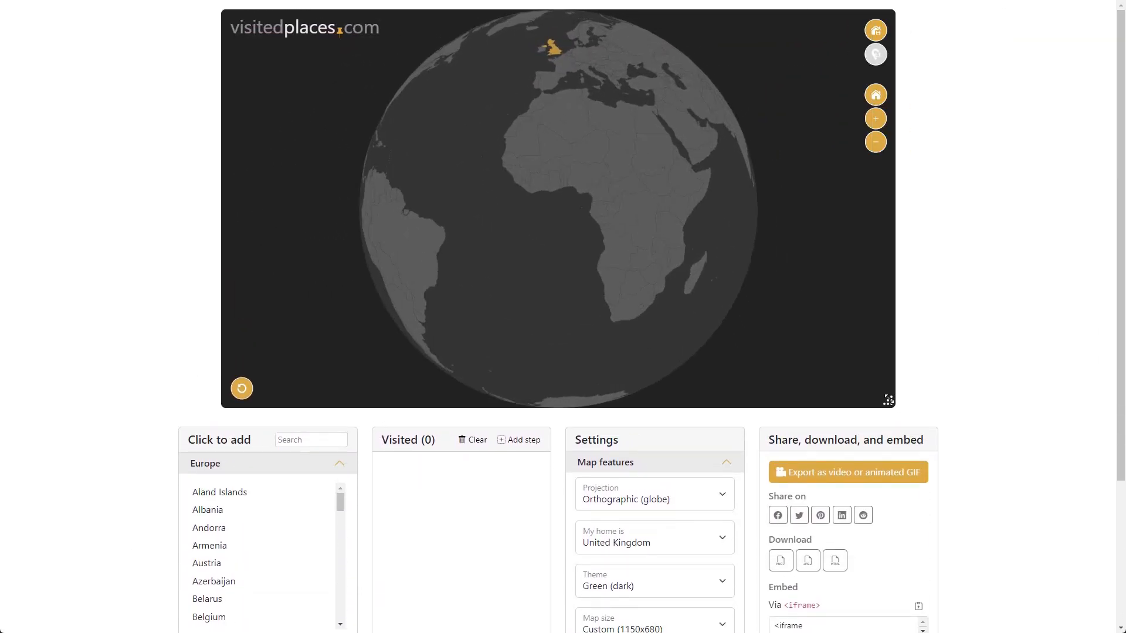
{"action": "left_click", "coordinate": [718, 623]}
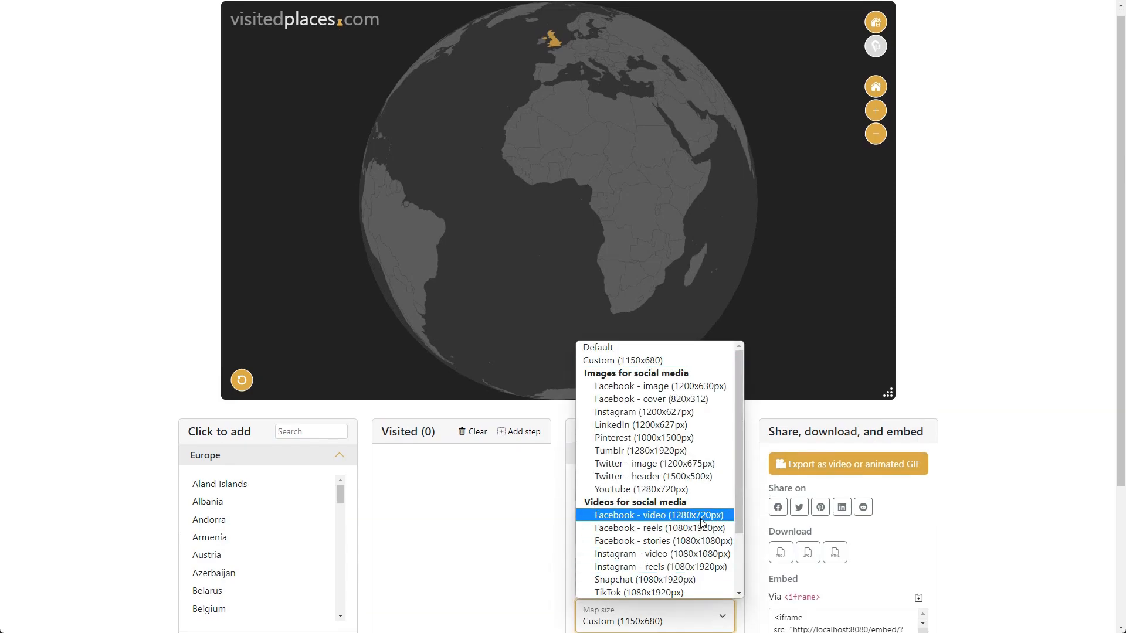
{"action": "left_click", "coordinate": [694, 491]}
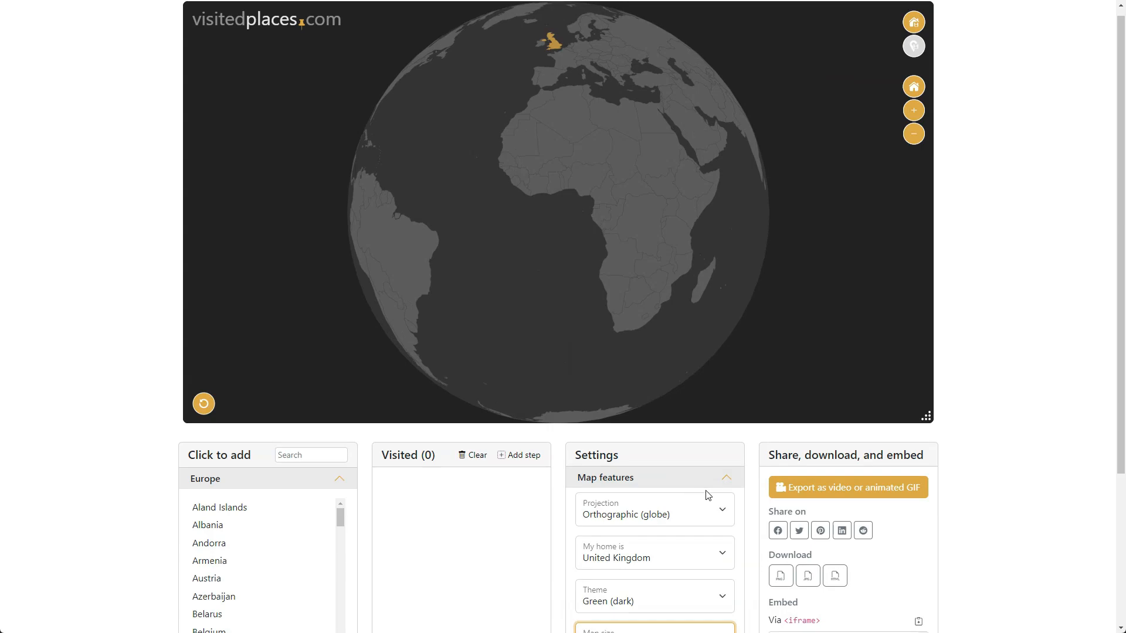
{"action": "scroll", "coordinate": [1018, 318], "scroll_direction": "up", "scroll_amount": 1}
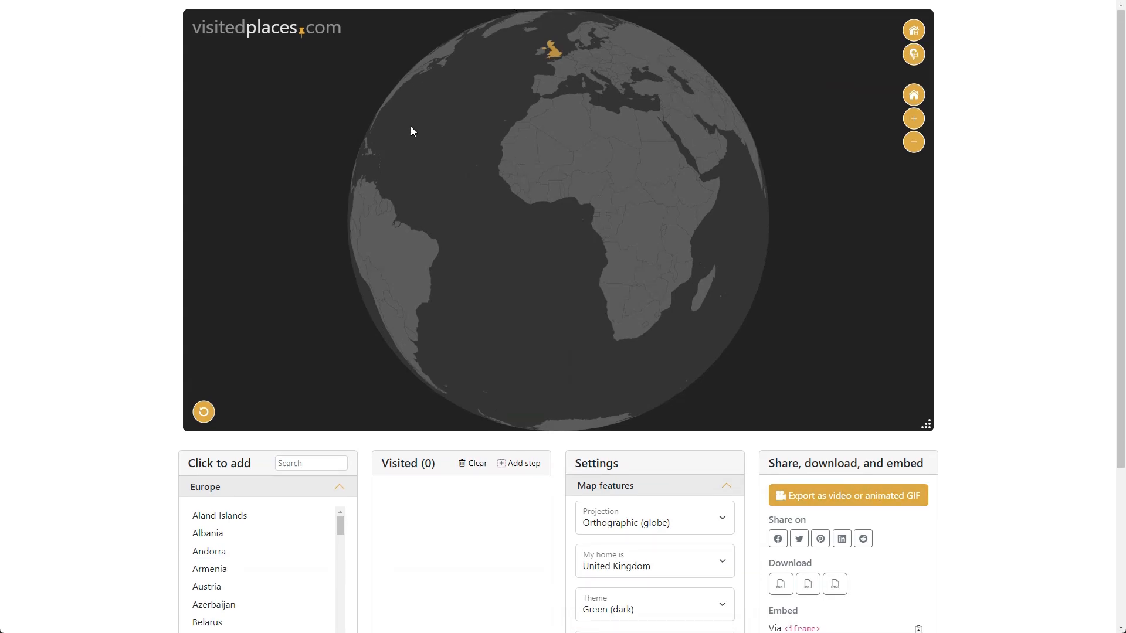
- Add the United Kingdom as visited under a step titled "I live in UK" and save a zoomed-in map view around it
{"action": "left_click", "coordinate": [555, 54]}
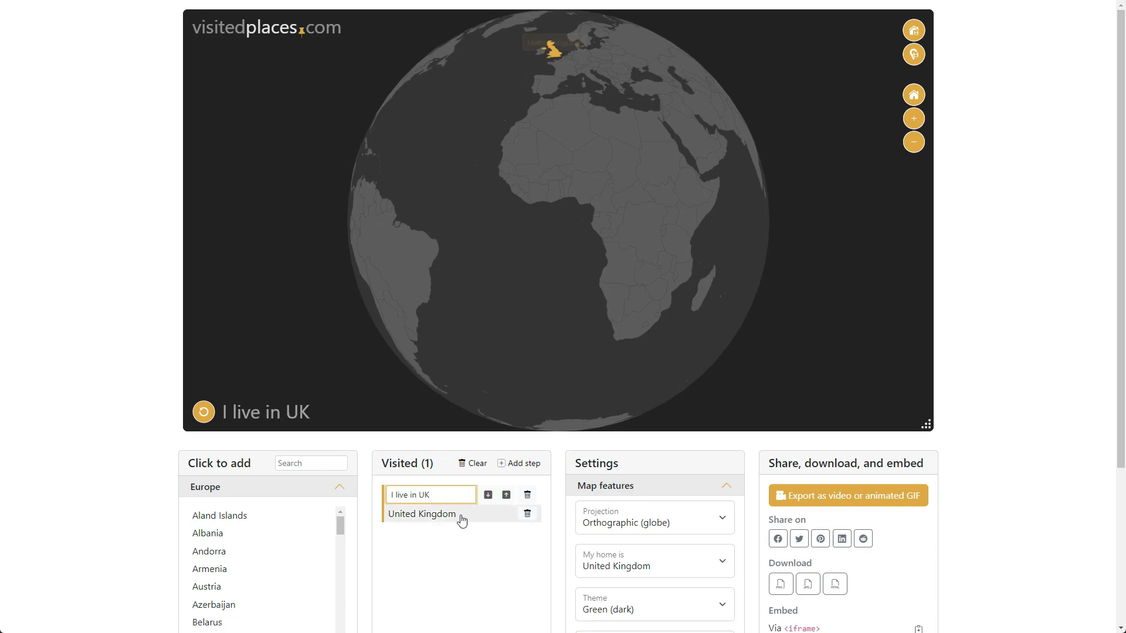
{"action": "left_click", "coordinate": [963, 508]}
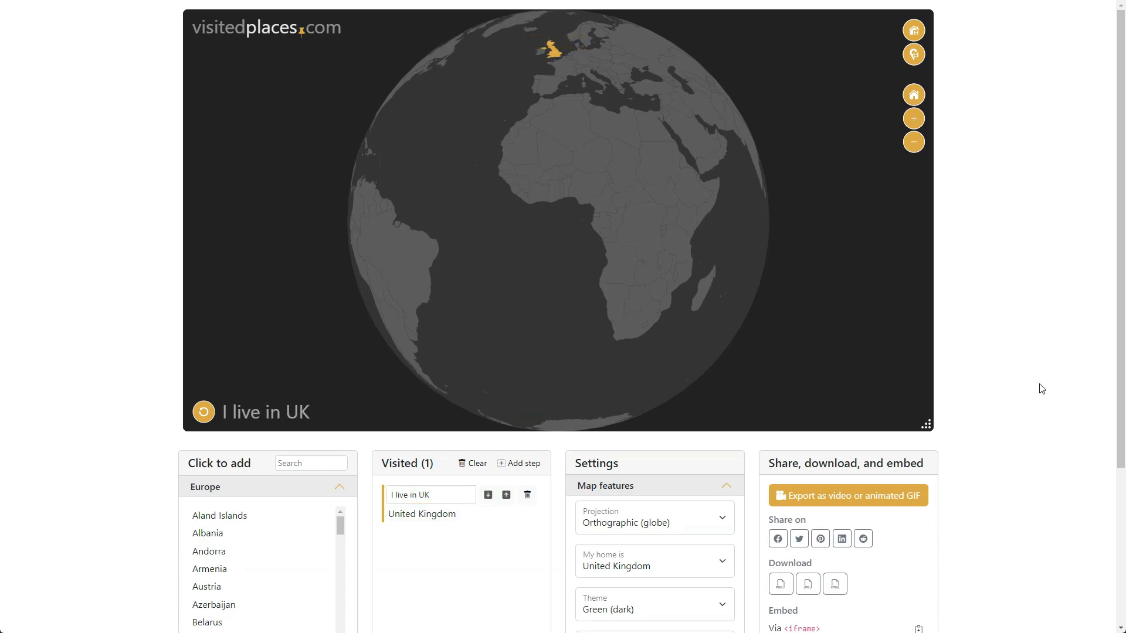
{"action": "left_click", "coordinate": [916, 126]}
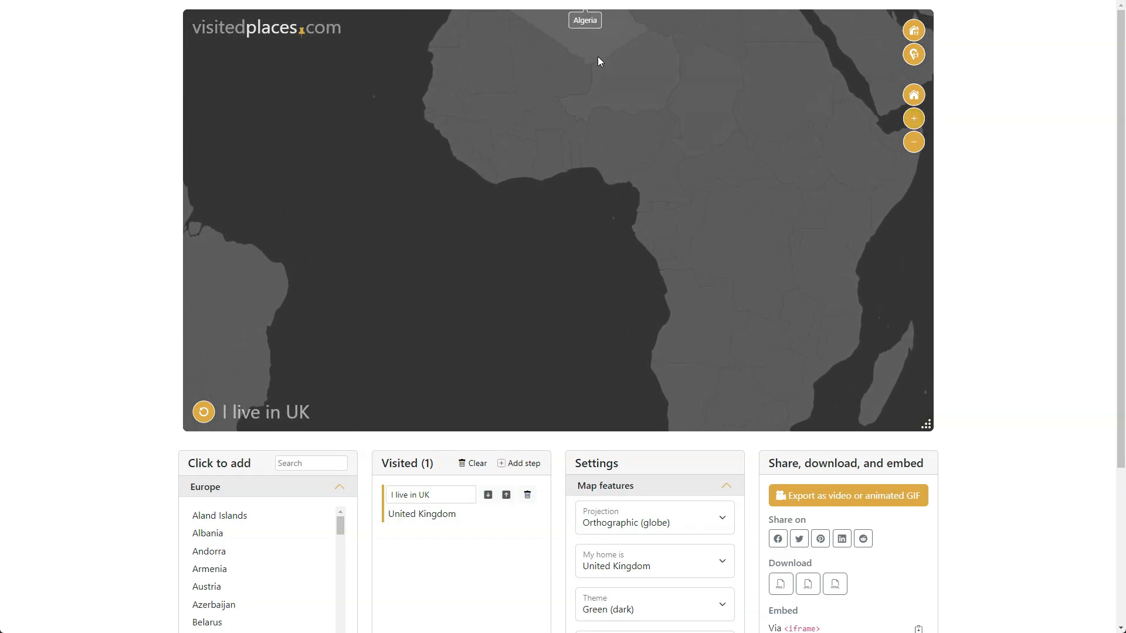
{"action": "left_click_drag", "start_coordinate": [597, 56], "coordinate": [588, 251]}
{"action": "left_click_drag", "start_coordinate": [532, 178], "coordinate": [552, 298]}
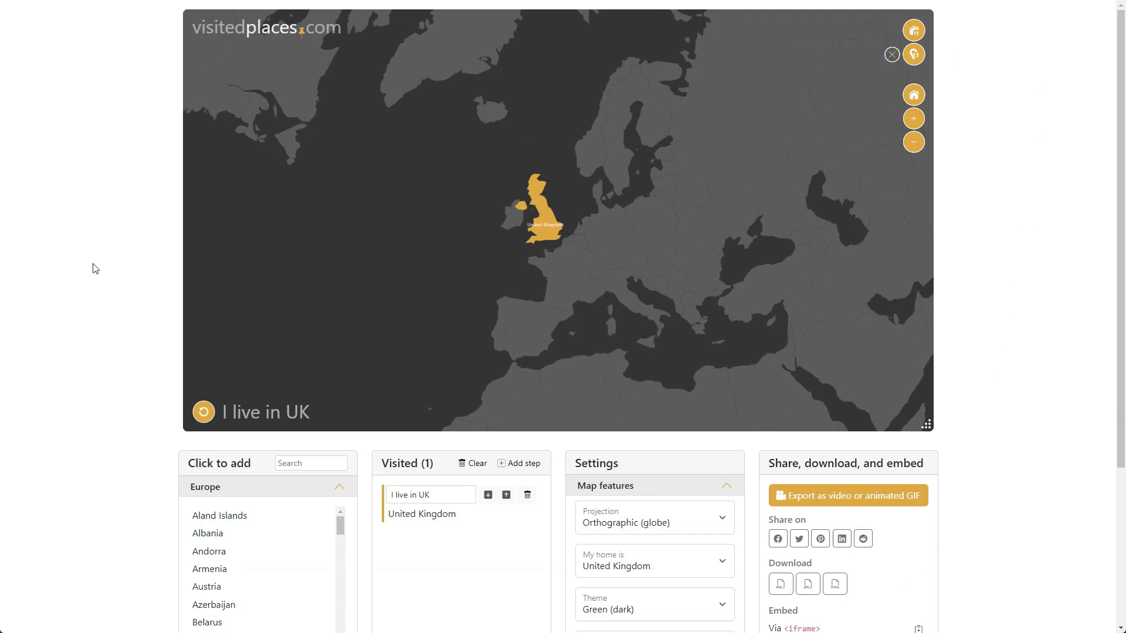
- Add a step titled "Europe" and mark Norway, Sweden, Finland, Estonia, Latvia and Lithuania as visited in it
{"action": "left_click", "coordinate": [523, 464]}
{"action": "left_click", "coordinate": [438, 496]}
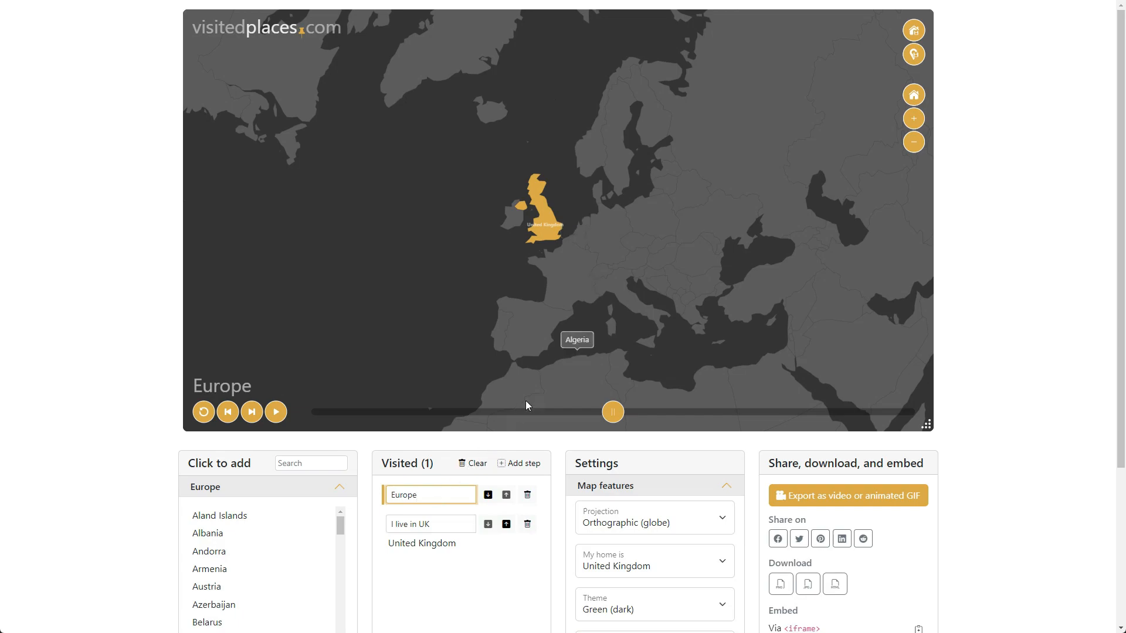
{"action": "left_click", "coordinate": [590, 168]}
{"action": "left_click", "coordinate": [614, 157]}
{"action": "left_click", "coordinate": [649, 130]}
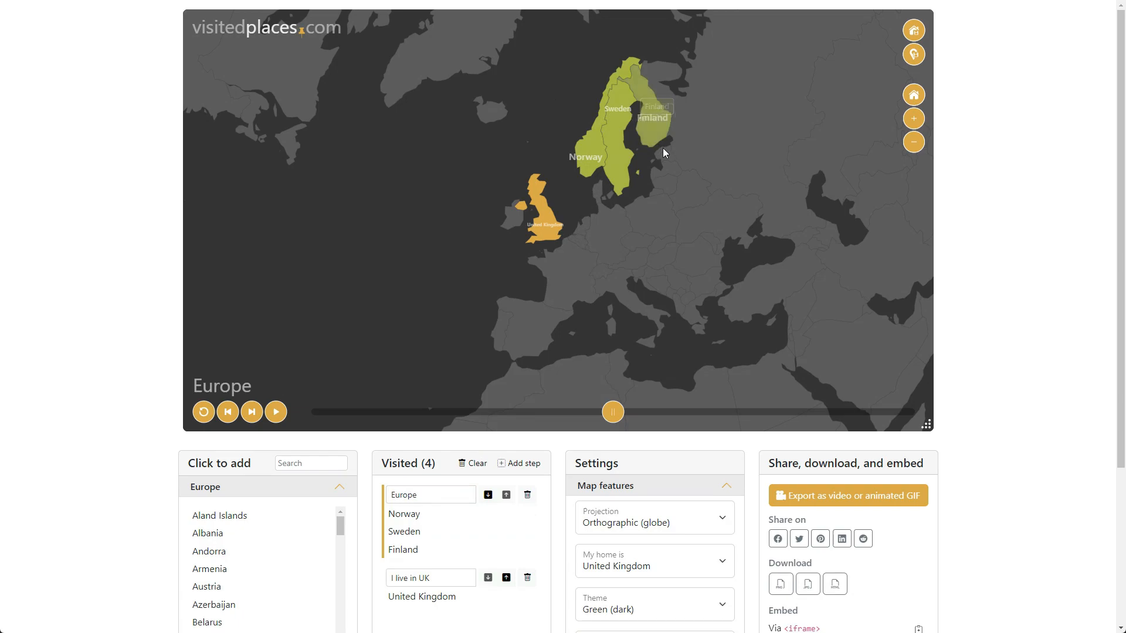
{"action": "left_click", "coordinate": [665, 151]}
{"action": "left_click", "coordinate": [666, 166]}
{"action": "left_click", "coordinate": [668, 182]}
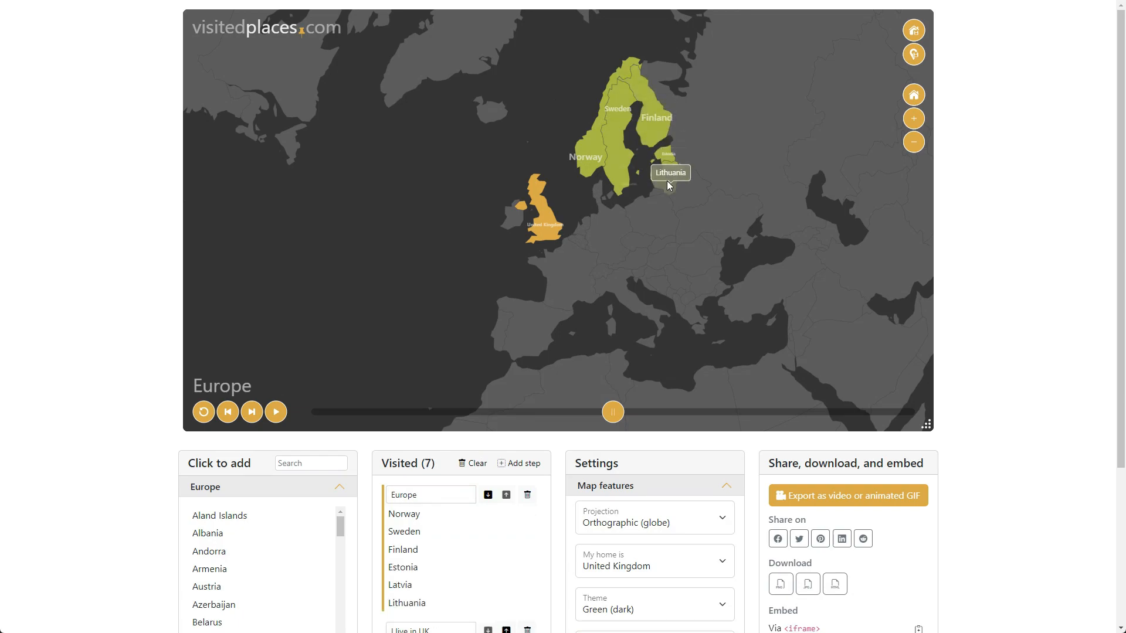
- Add Poland, Ukraine, Czechia, Germany, Belgium, France, Spain and Portugal to the Europe step and save a closer map view of the continent
{"action": "left_click", "coordinate": [664, 216]}
{"action": "left_click", "coordinate": [698, 221]}
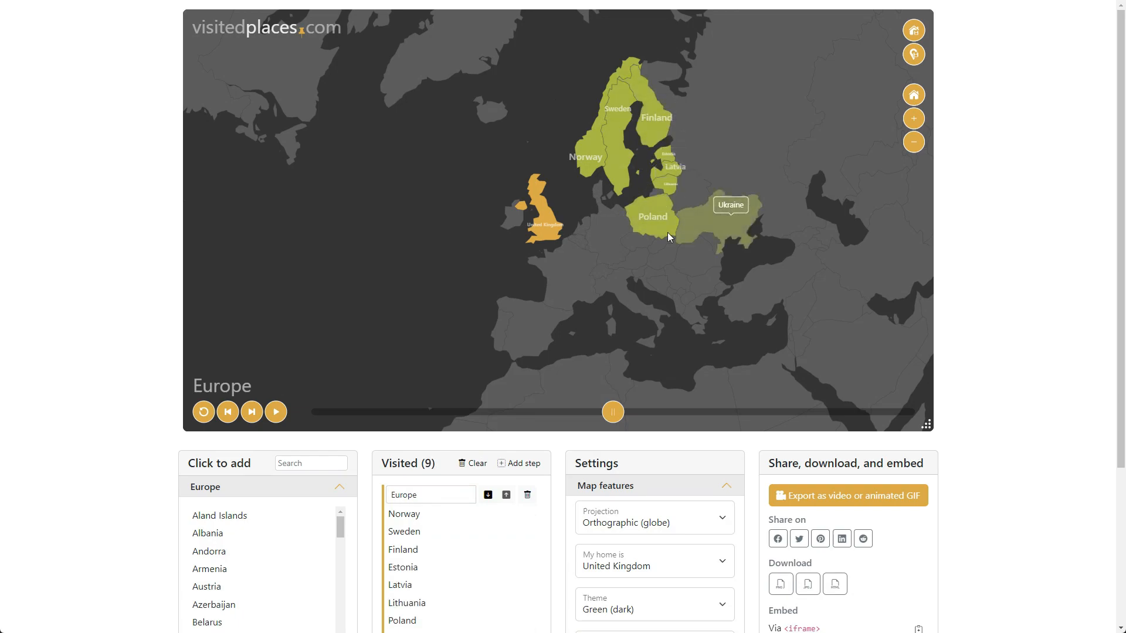
{"action": "left_click", "coordinate": [638, 240]}
{"action": "left_click", "coordinate": [609, 248]}
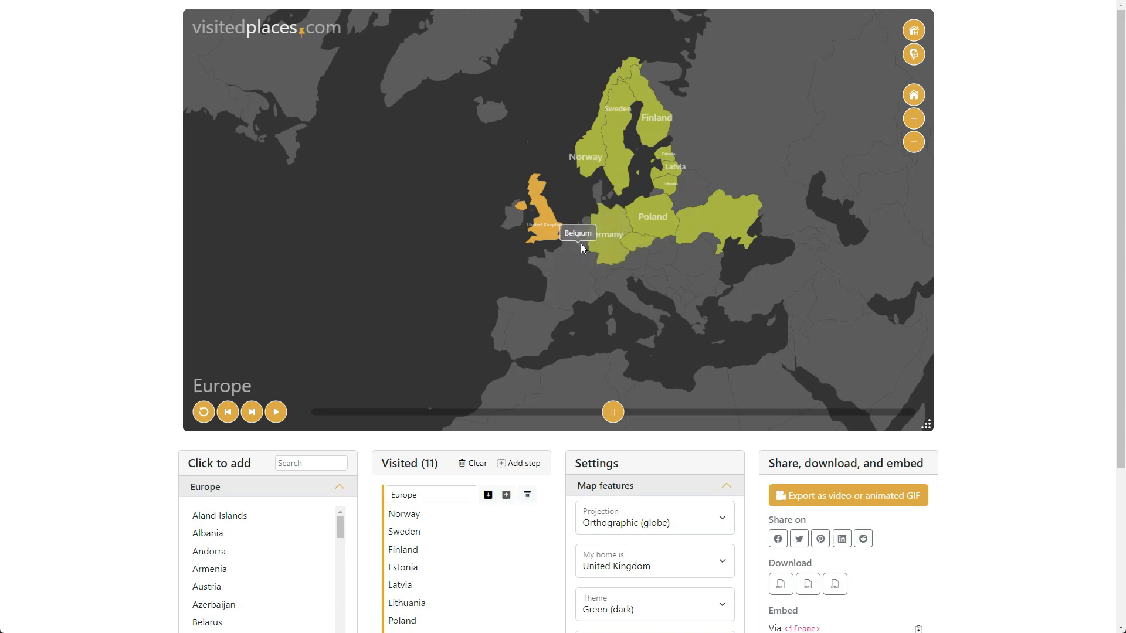
{"action": "left_click", "coordinate": [581, 243]}
{"action": "left_click", "coordinate": [557, 281]}
{"action": "left_click", "coordinate": [527, 320]}
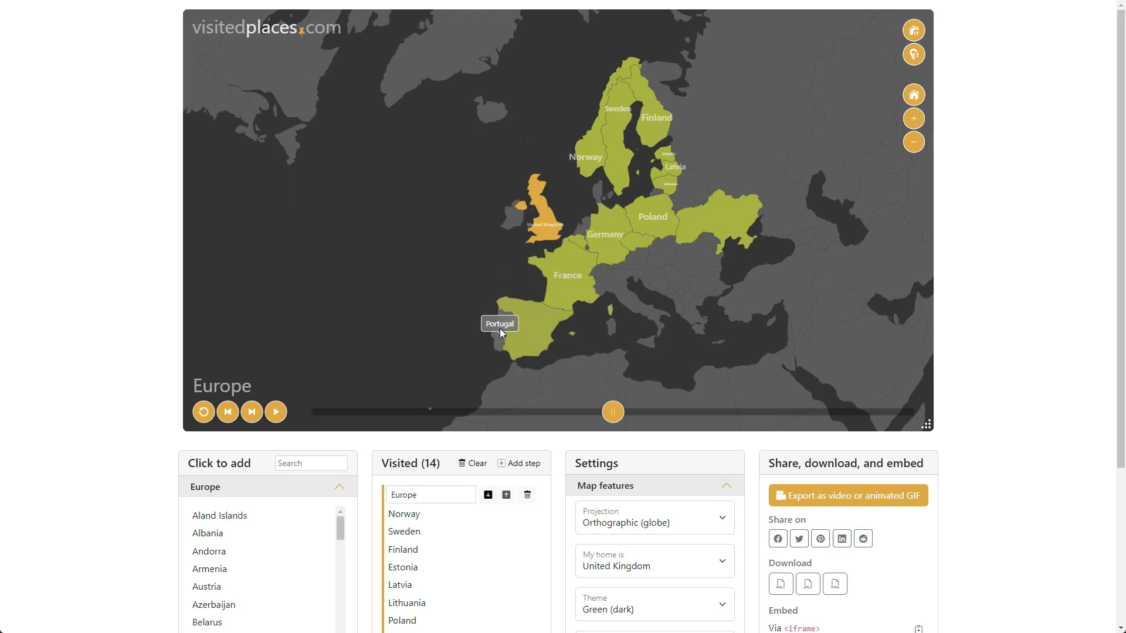
{"action": "left_click", "coordinate": [499, 329]}
{"action": "left_click_drag", "start_coordinate": [400, 304], "coordinate": [329, 298]}
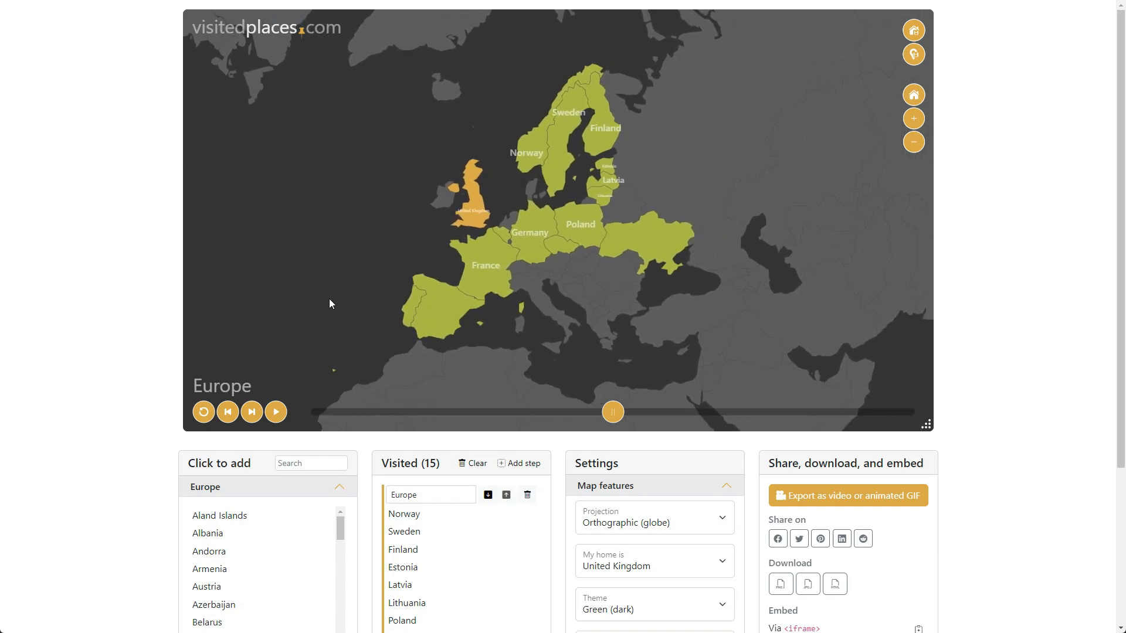
{"action": "left_click", "coordinate": [914, 119]}
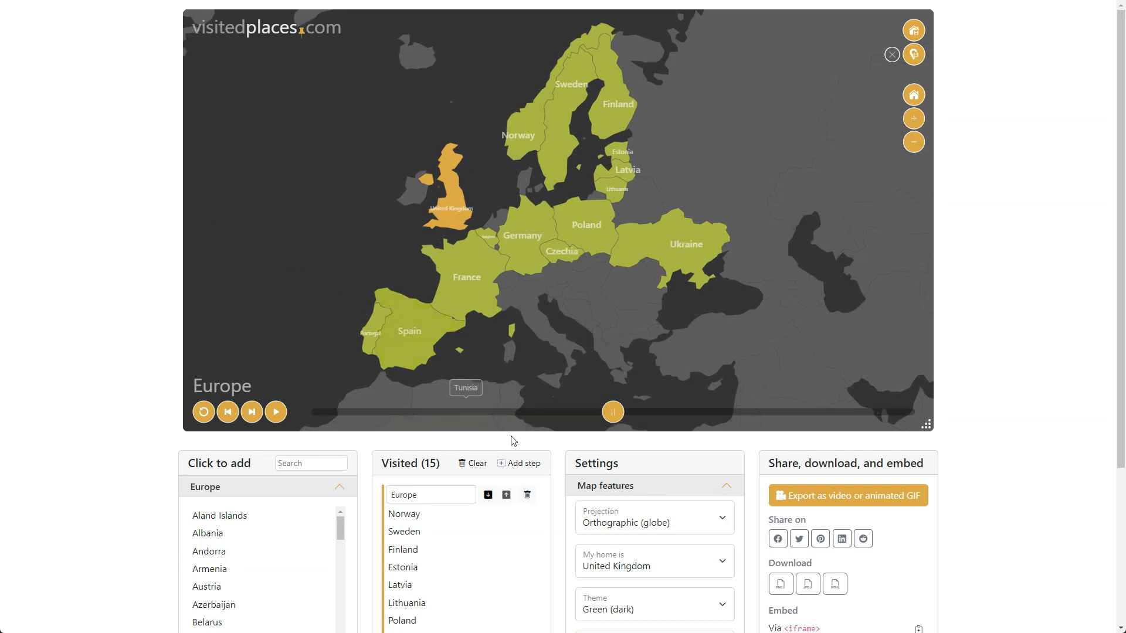
- Add another step to the visited list and title it "Asia"
{"action": "left_click", "coordinate": [517, 465]}
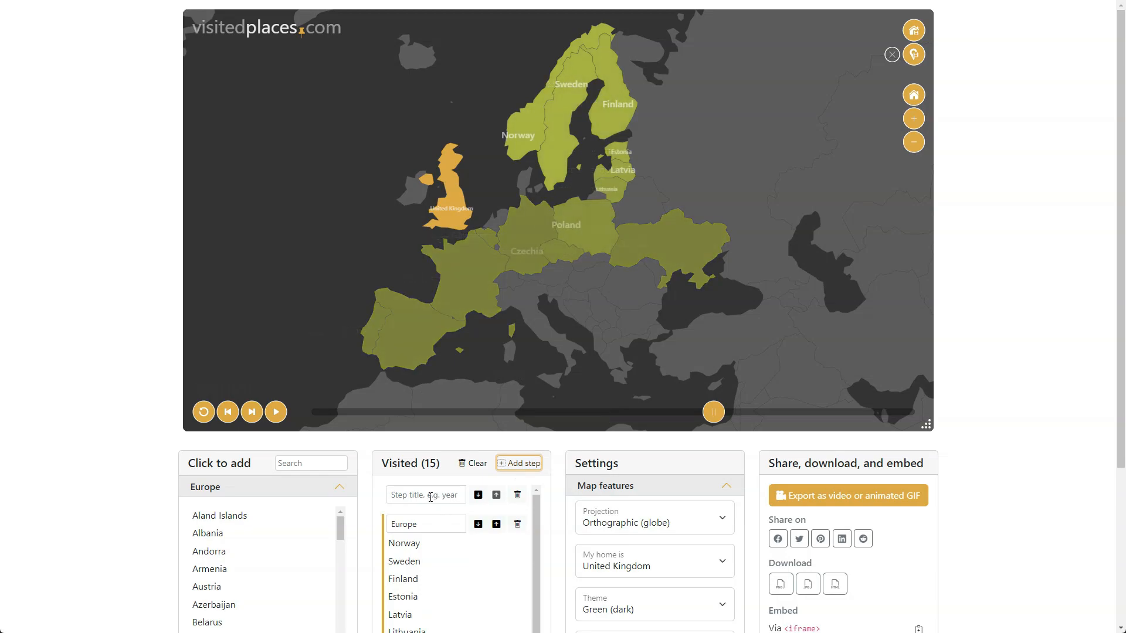
{"action": "left_click", "coordinate": [430, 496]}
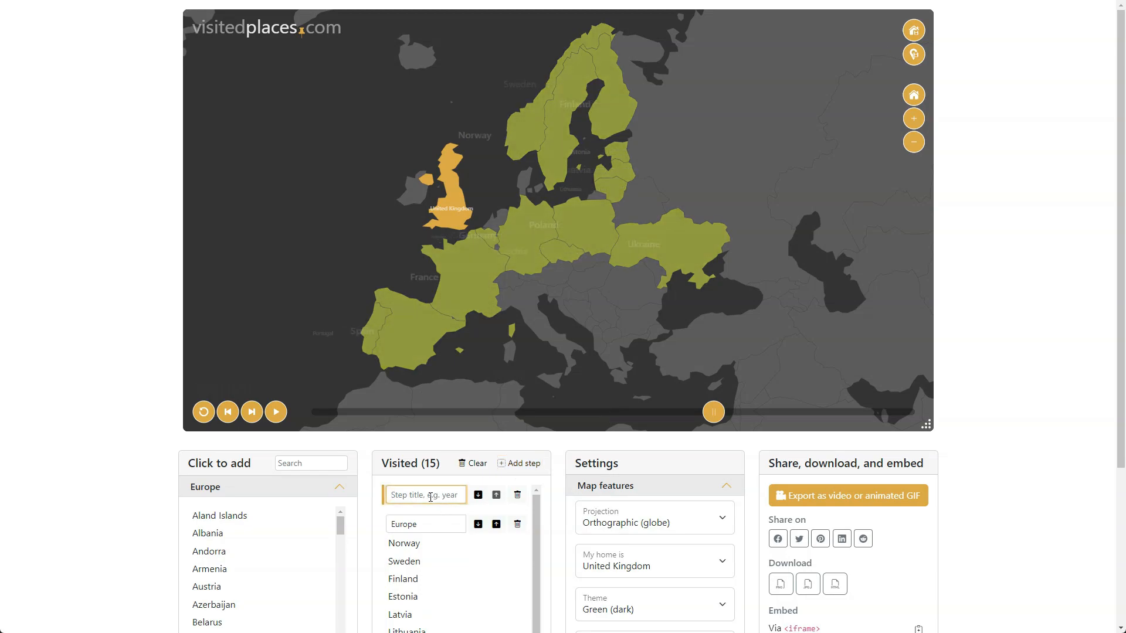
{"action": "type", "text": "Asia"}
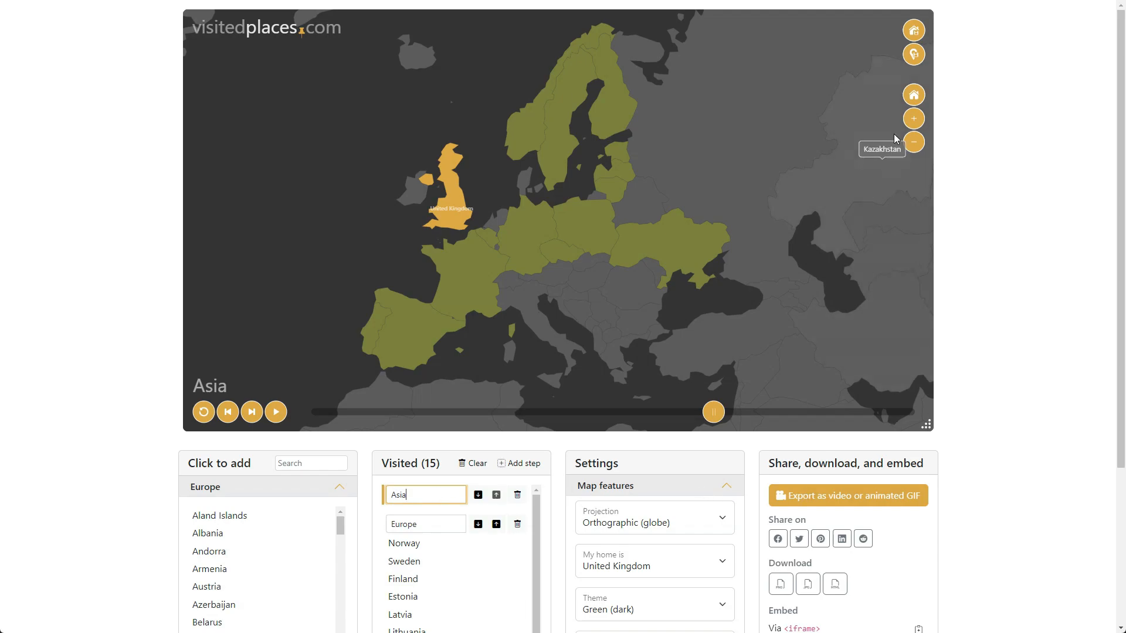
- Turn the globe to a closer view of Asia and mark Japan, South Korea and China as visited in the Asia step
{"action": "left_click", "coordinate": [917, 99]}
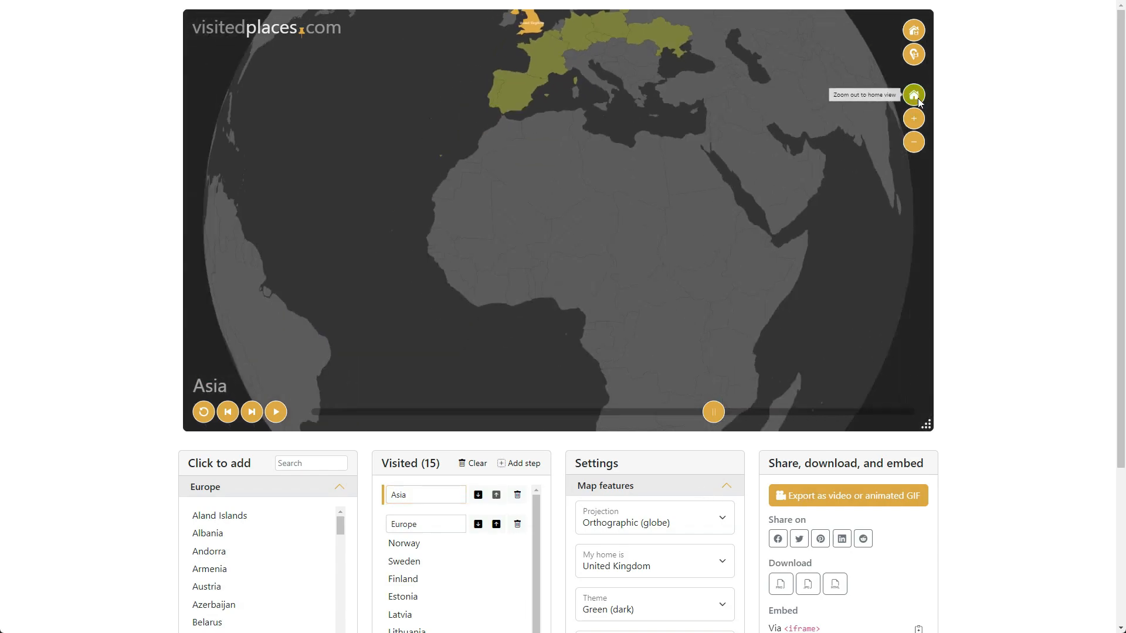
{"action": "left_click_drag", "start_coordinate": [782, 152], "coordinate": [608, 230]}
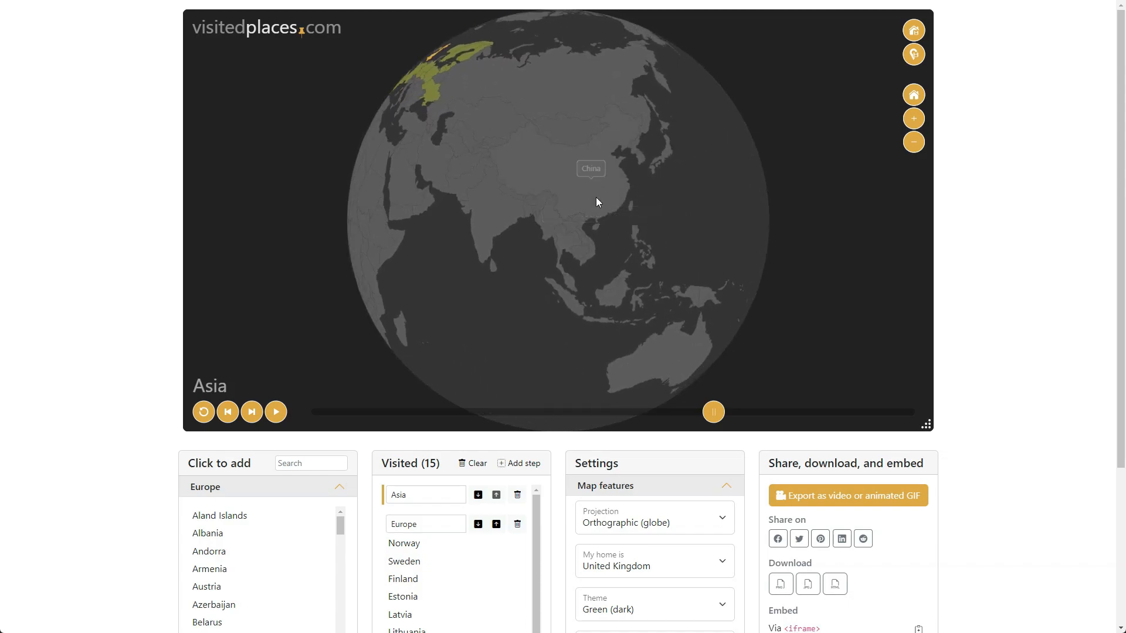
{"action": "scroll", "coordinate": [596, 195], "scroll_direction": "up", "scroll_amount": 5}
{"action": "scroll", "coordinate": [596, 191], "scroll_direction": "up", "scroll_amount": 3}
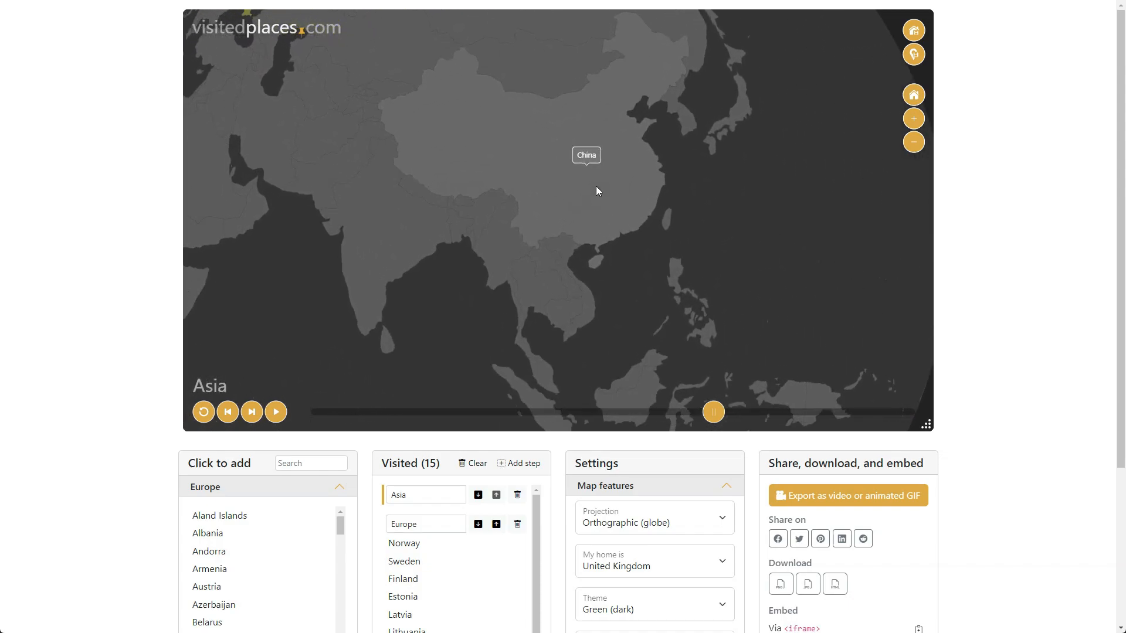
{"action": "left_click", "coordinate": [743, 134]}
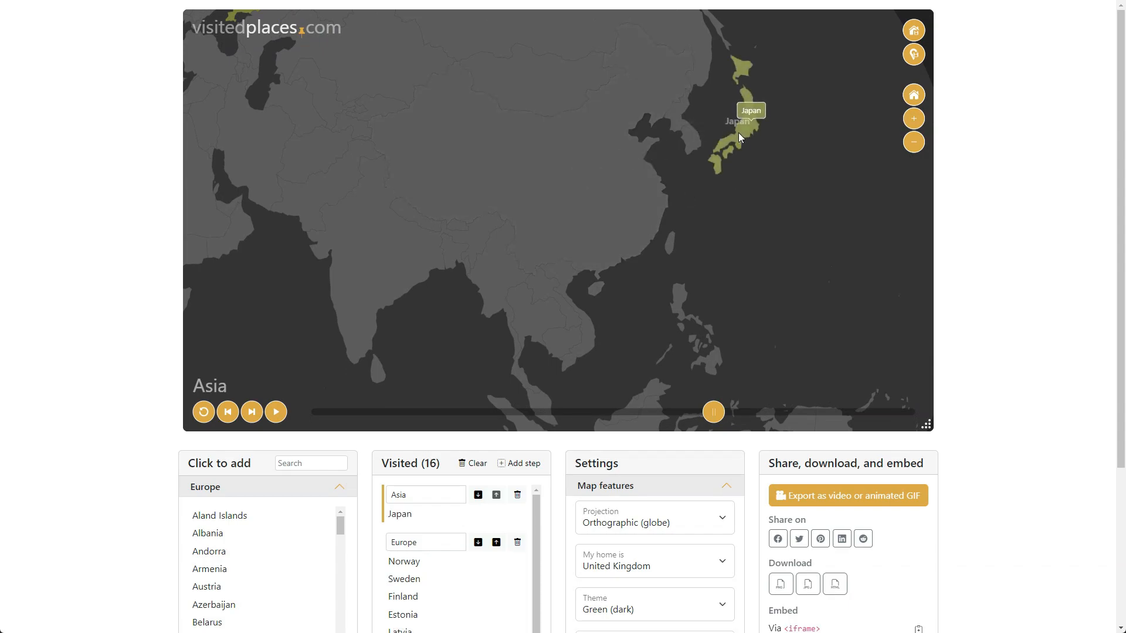
{"action": "left_click", "coordinate": [691, 135]}
{"action": "left_click", "coordinate": [625, 195]}
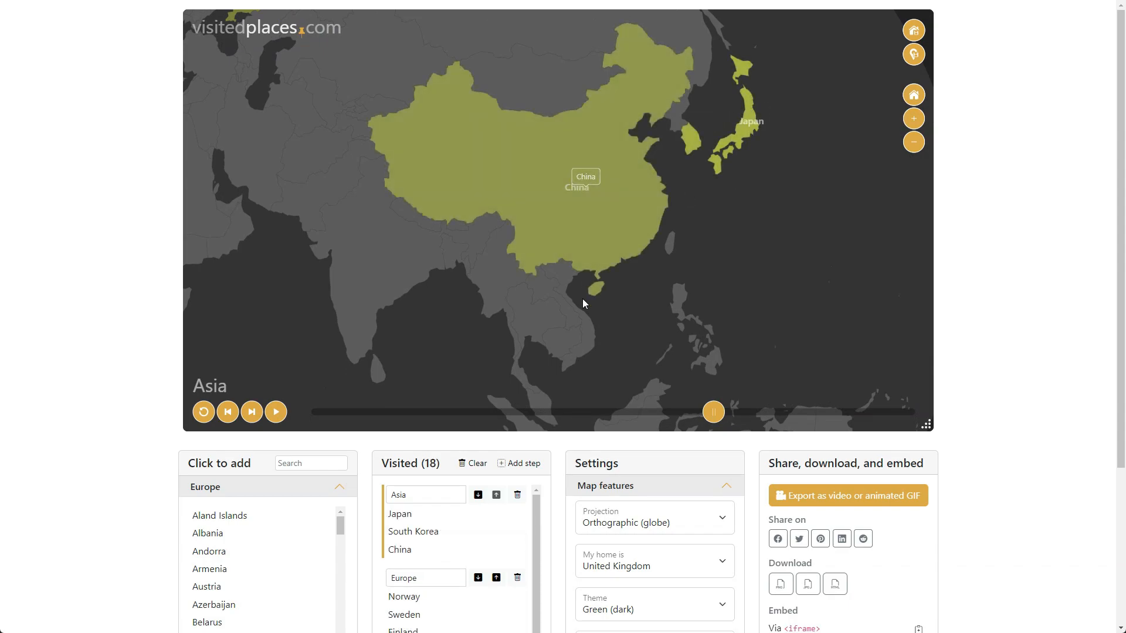
- Add Vietnam, Cambodia, Thailand, Laos, Myanmar and India to the Asia step and save the current map view for it
{"action": "left_click", "coordinate": [588, 336]}
{"action": "left_click", "coordinate": [564, 339]}
{"action": "left_click", "coordinate": [527, 325]}
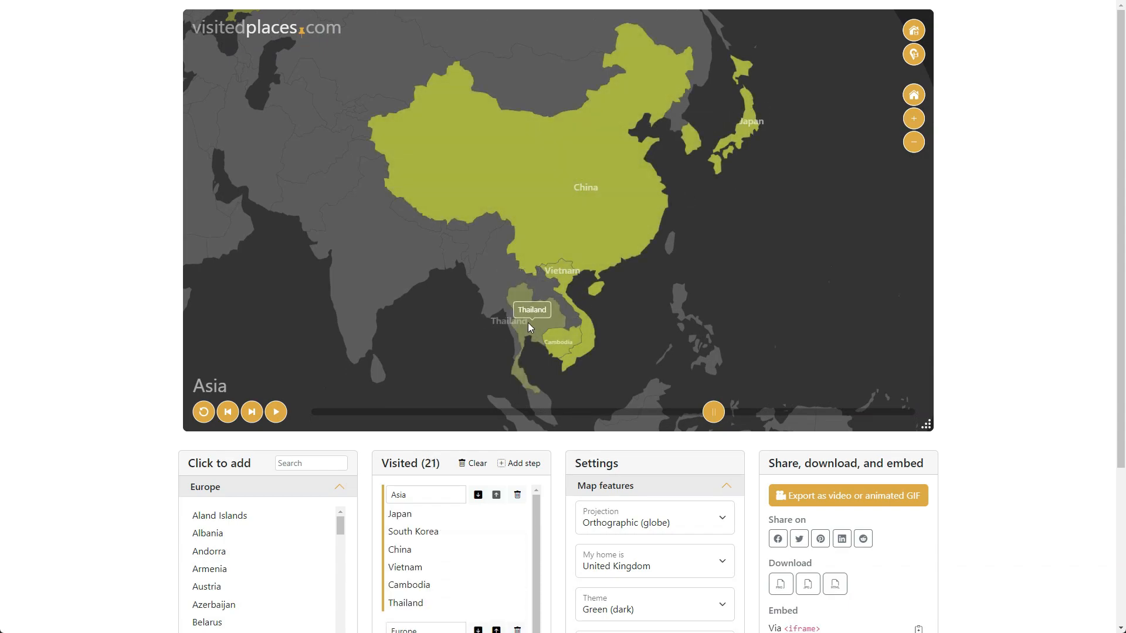
{"action": "left_click", "coordinate": [572, 312]}
{"action": "left_click", "coordinate": [491, 290]}
{"action": "left_click", "coordinate": [391, 287]}
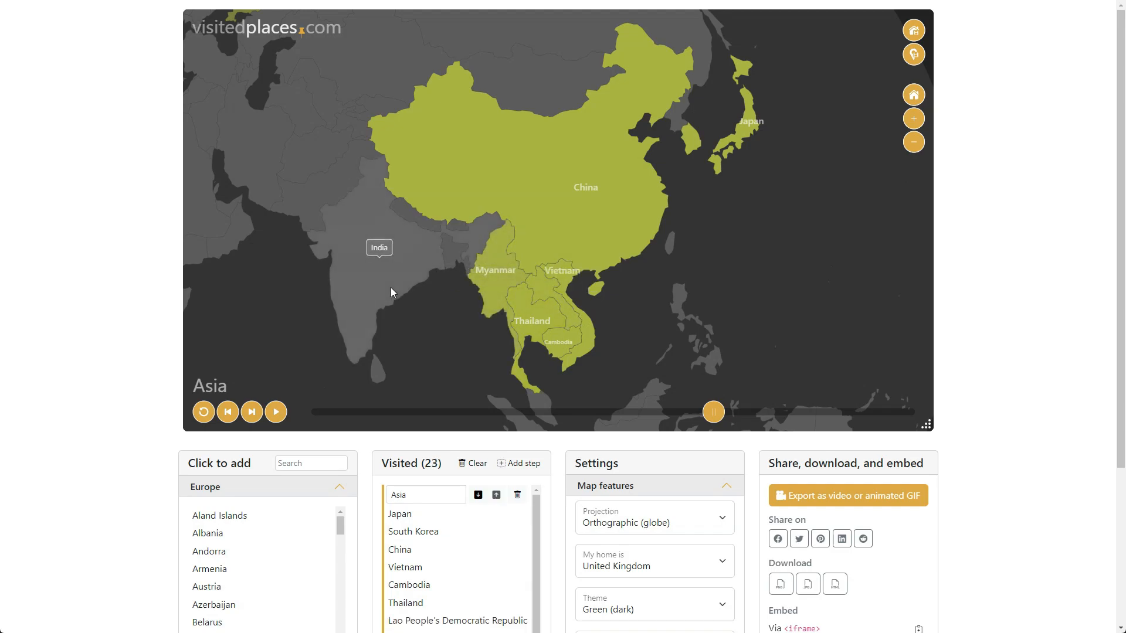
{"action": "left_click", "coordinate": [912, 55]}
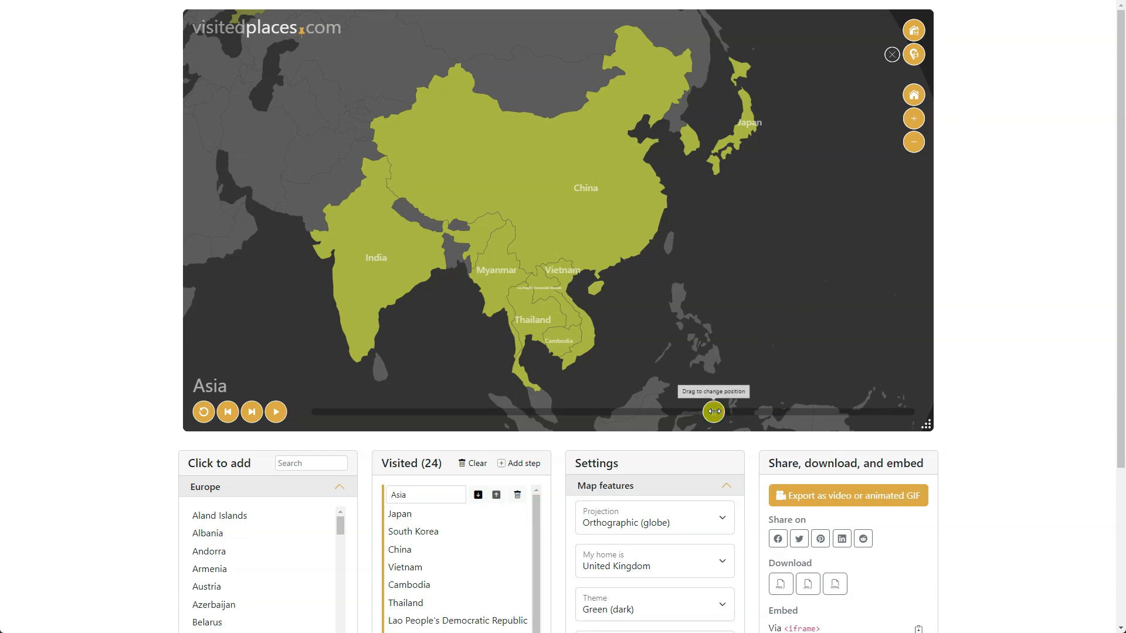
- Rewind the timeline to the beginning and play the map animation through all steps
{"action": "left_click_drag", "start_coordinate": [714, 411], "coordinate": [309, 412]}
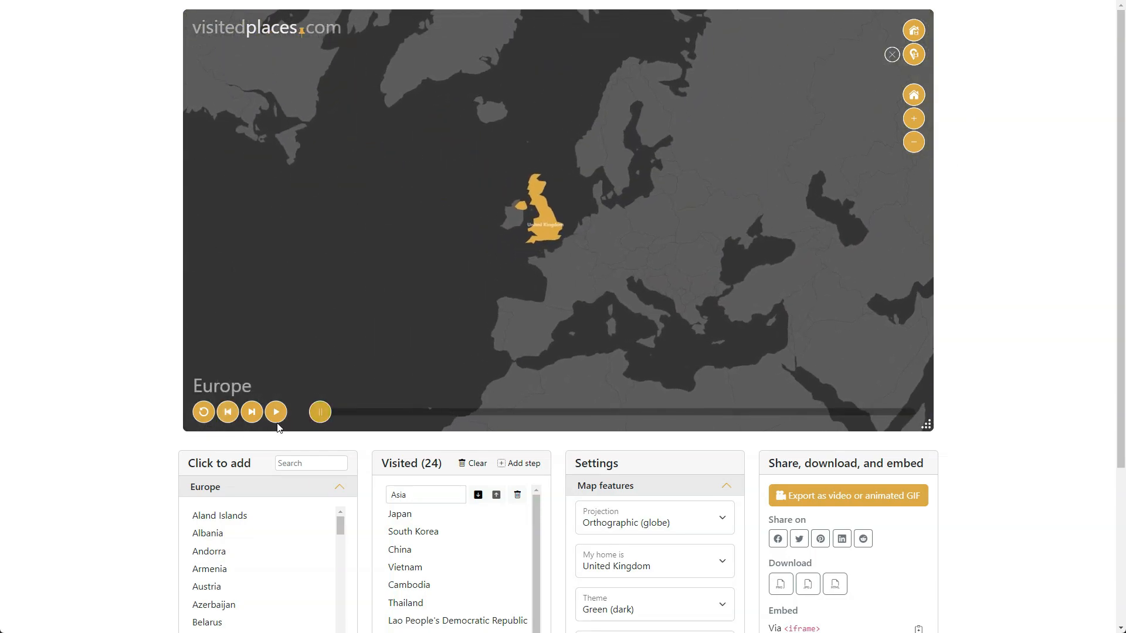
{"action": "left_click", "coordinate": [276, 413]}
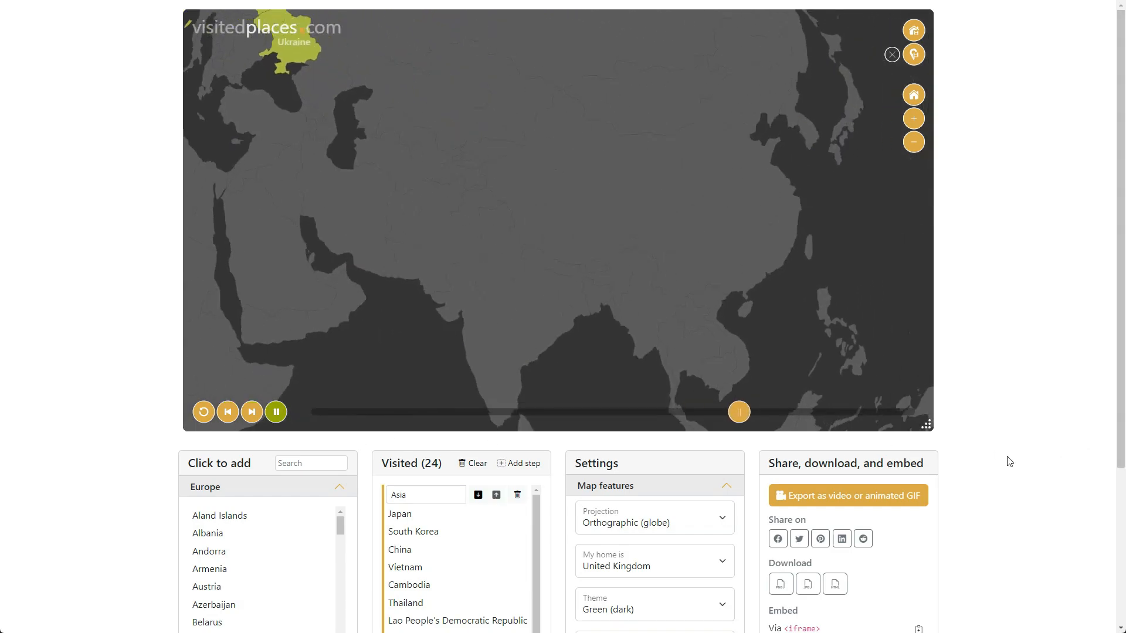
- Try toggling the water and grid map features, restoring each to its original setting
{"action": "scroll", "coordinate": [1009, 462], "scroll_direction": "down", "scroll_amount": 3}
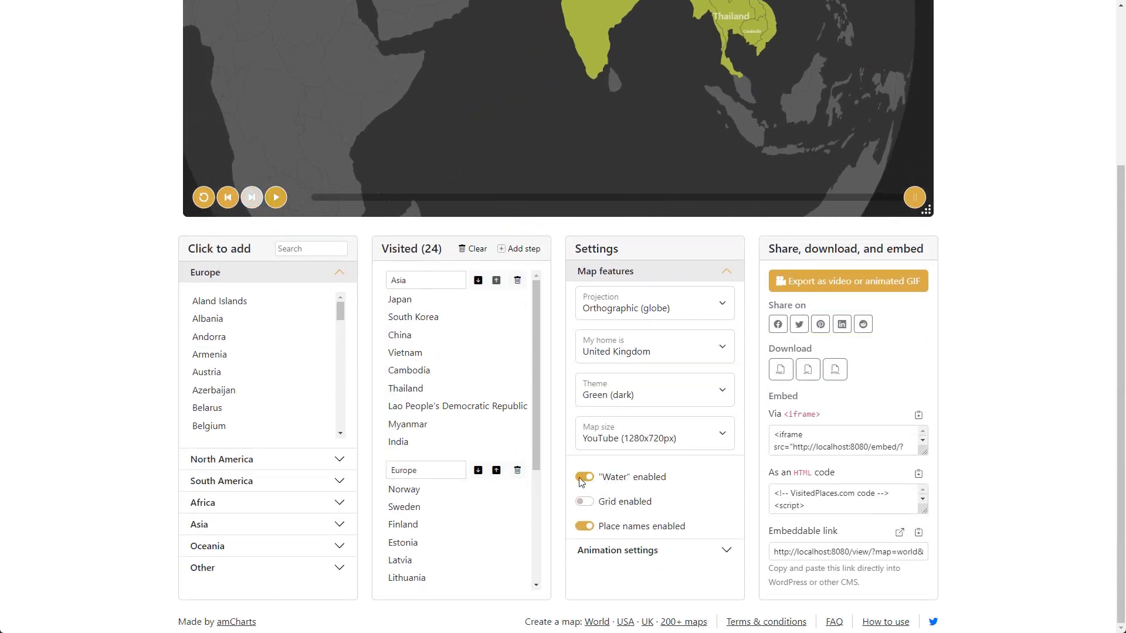
{"action": "left_click", "coordinate": [579, 478]}
{"action": "left_click", "coordinate": [579, 478]}
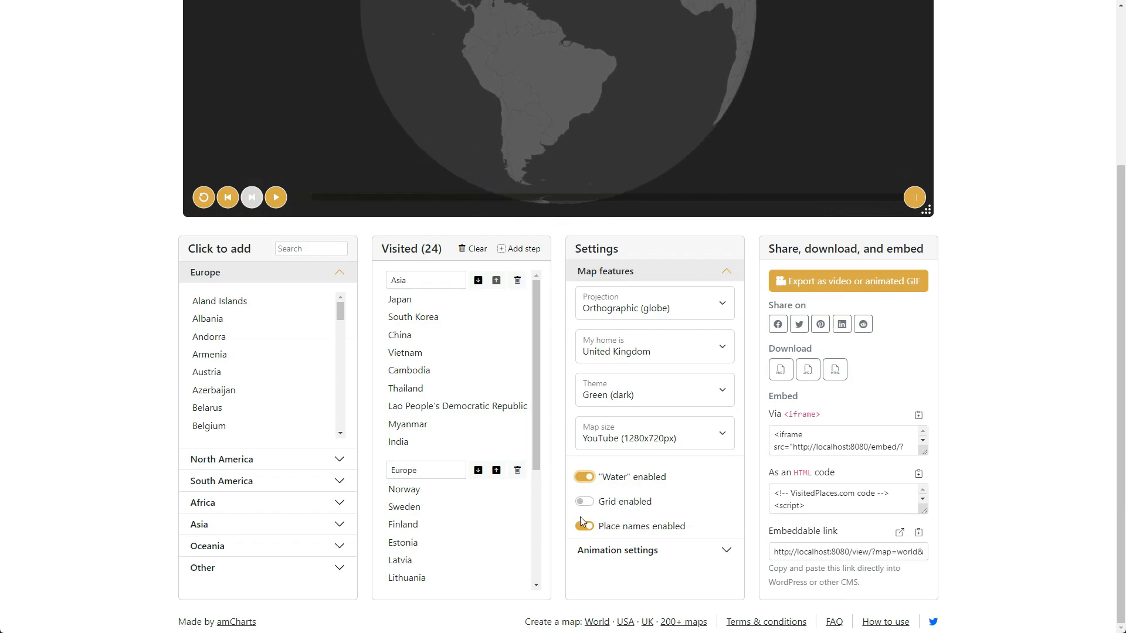
{"action": "left_click", "coordinate": [583, 501]}
{"action": "left_click", "coordinate": [583, 501]}
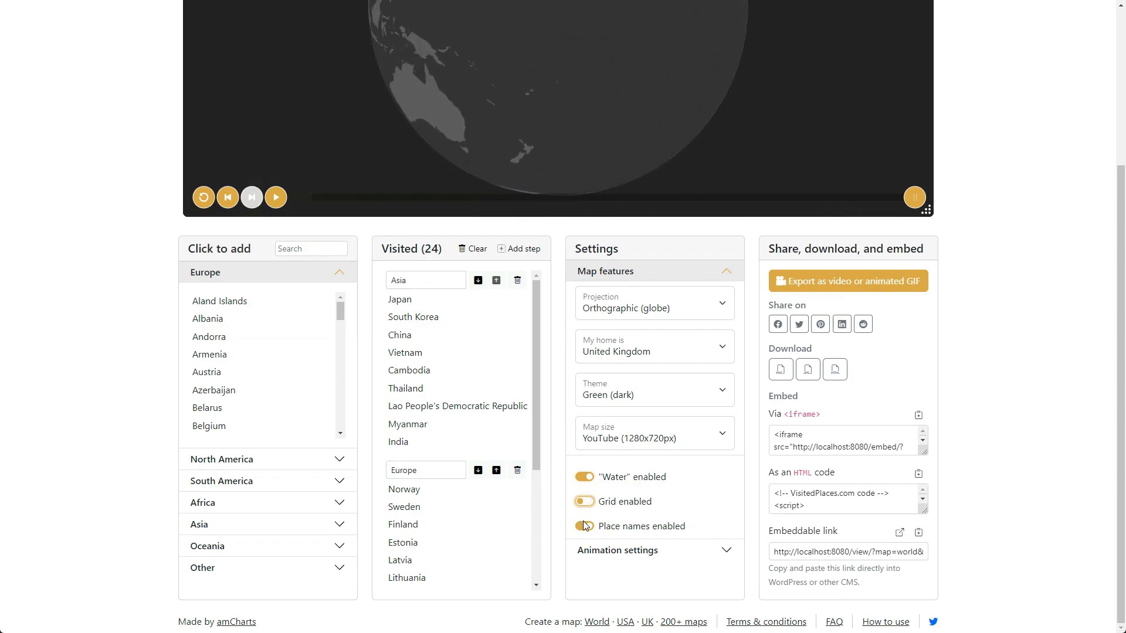
- Review the animation settings and open the page for exporting the map as a video or animated GIF
{"action": "left_click", "coordinate": [593, 553]}
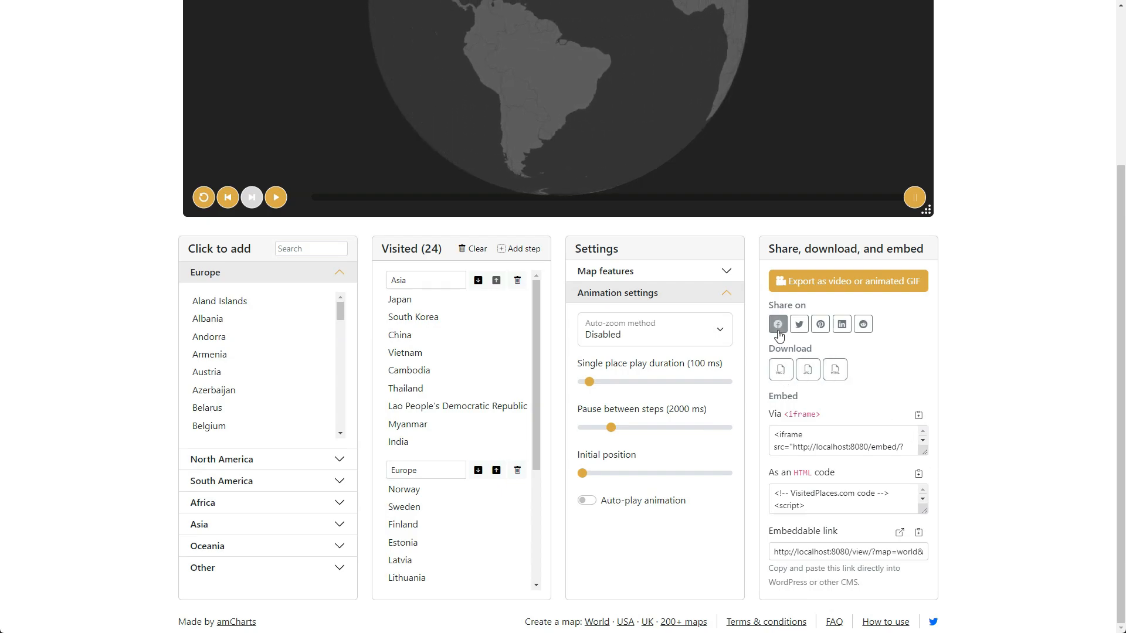
{"action": "left_click", "coordinate": [866, 283]}
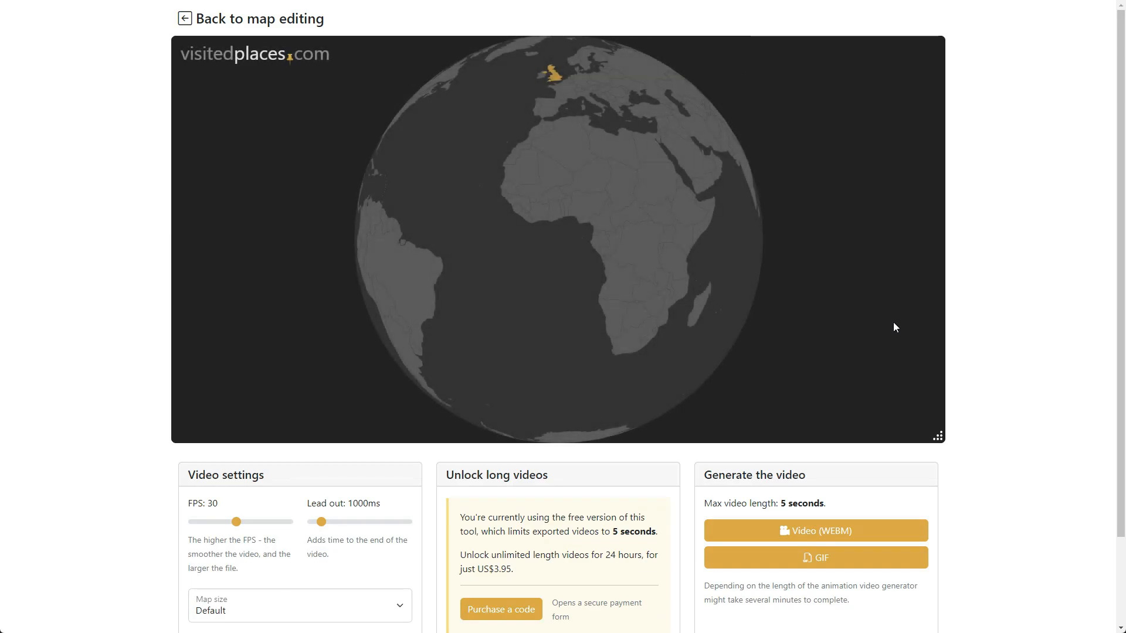